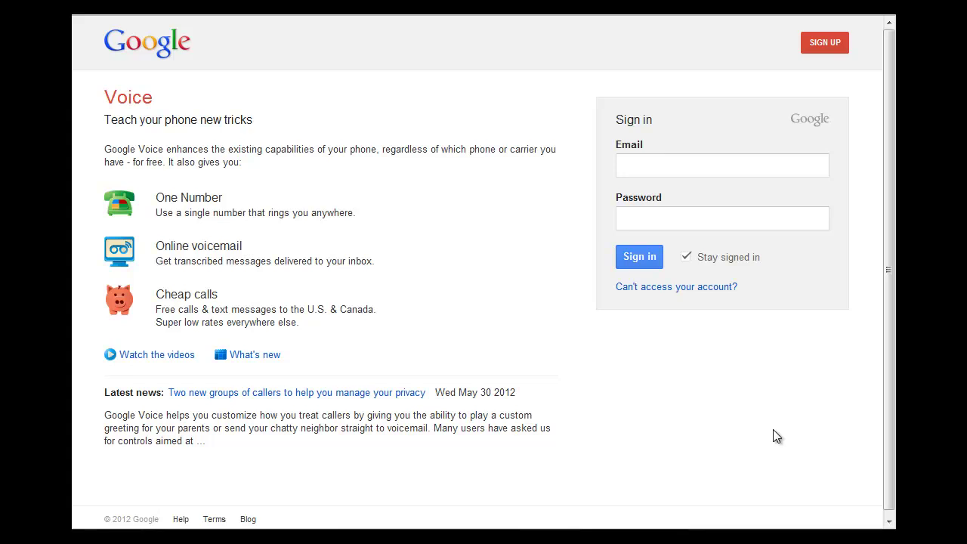
Step: Sign in to Google Voice with the account e-mail and password, and dismiss the save-password offer
{"action": "left_click", "coordinate": [672, 167]}
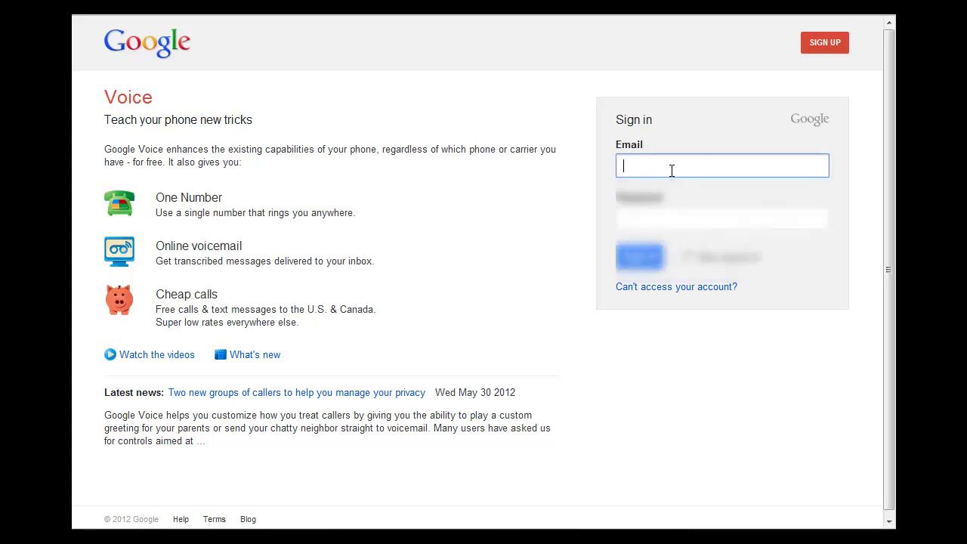
{"action": "left_click", "coordinate": [658, 218]}
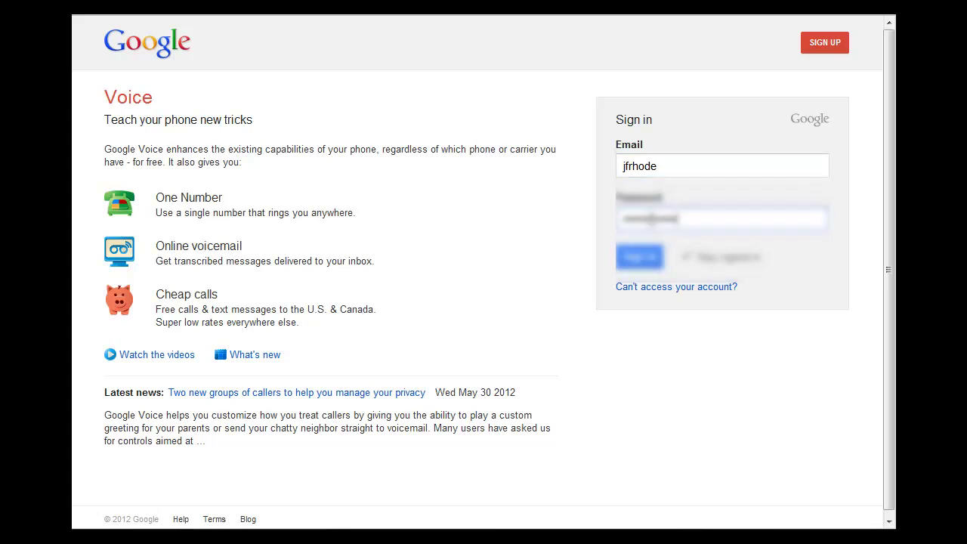
{"action": "left_click", "coordinate": [641, 257]}
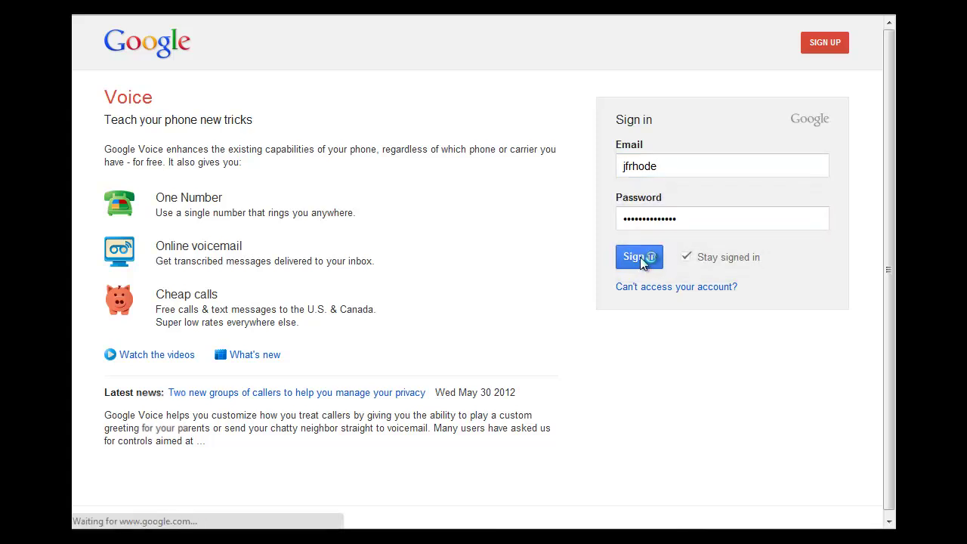
{"action": "left_click", "coordinate": [884, 29]}
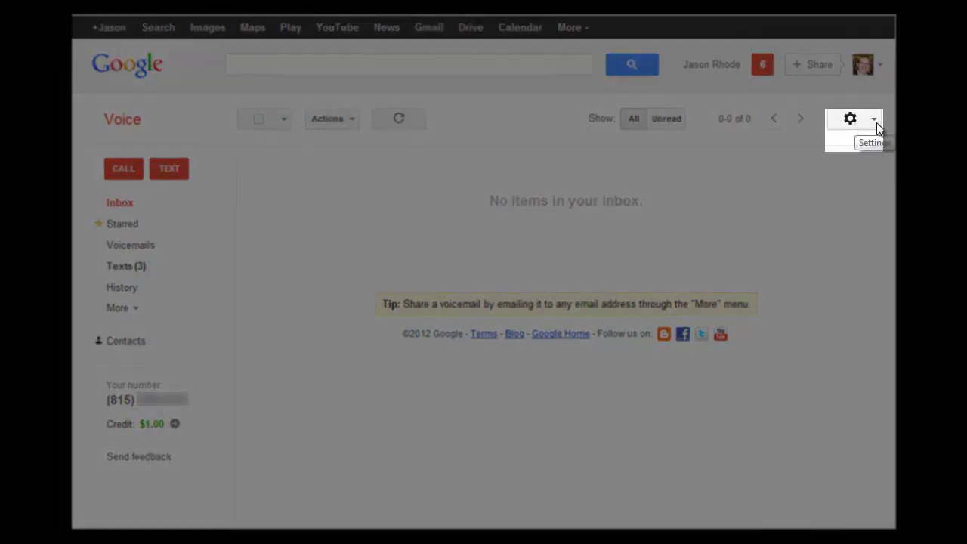
Step: Open Google Voice Settings from the gear menu to see the Phones forwarding list
{"action": "left_click", "coordinate": [872, 121]}
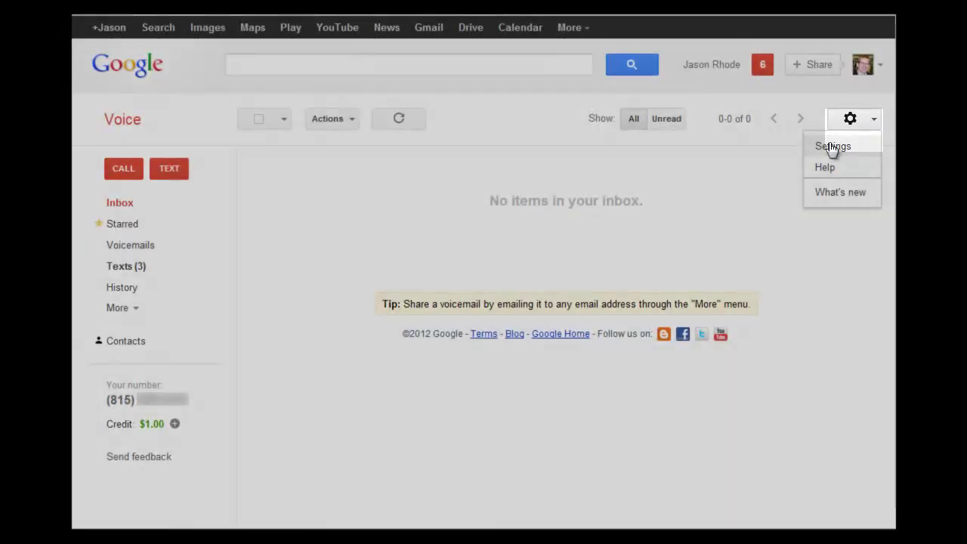
{"action": "left_click", "coordinate": [833, 147]}
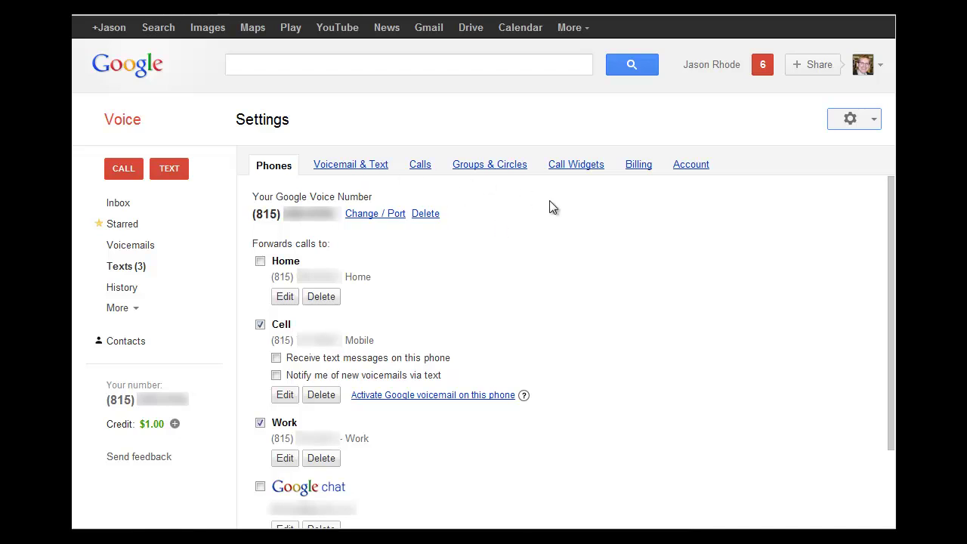
Step: Switch the Google Voice settings to the Call Widgets section
{"action": "left_click", "coordinate": [591, 175]}
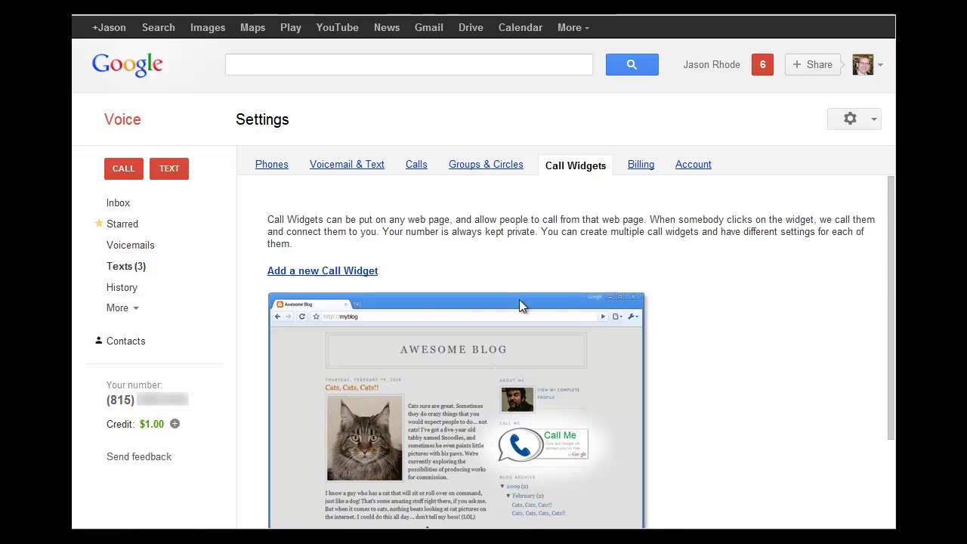
Step: Add a new call widget and name it 'My First Widget'
{"action": "left_click", "coordinate": [341, 271]}
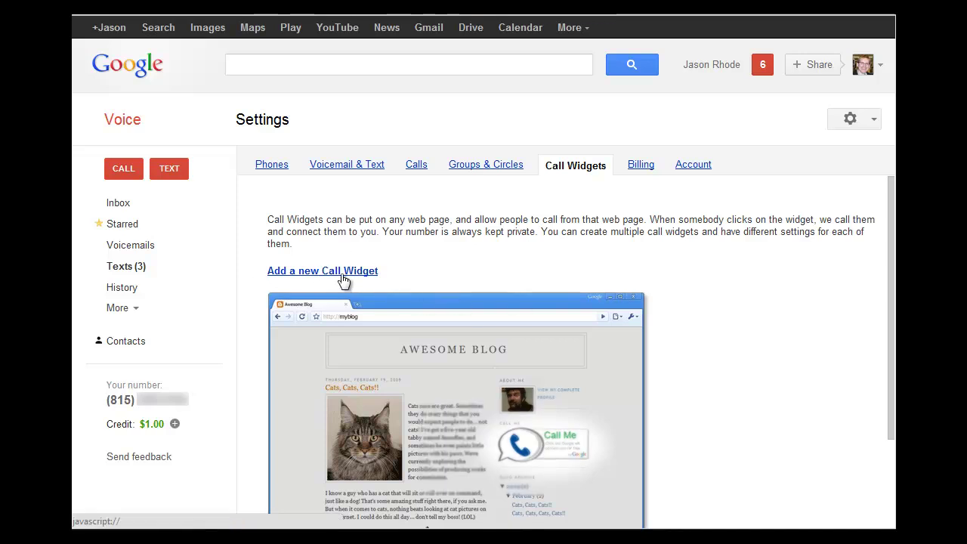
{"action": "left_click", "coordinate": [432, 225]}
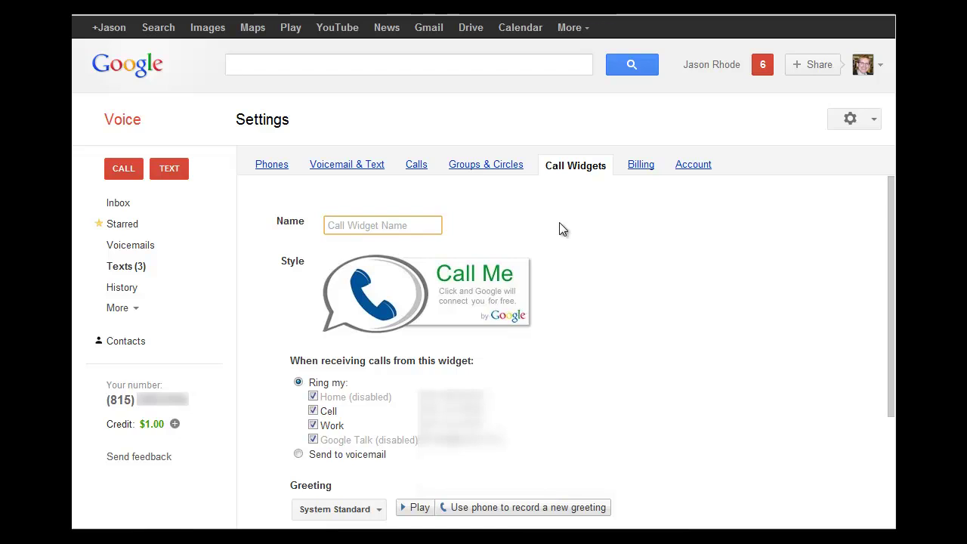
{"action": "type", "text": "My fir"}
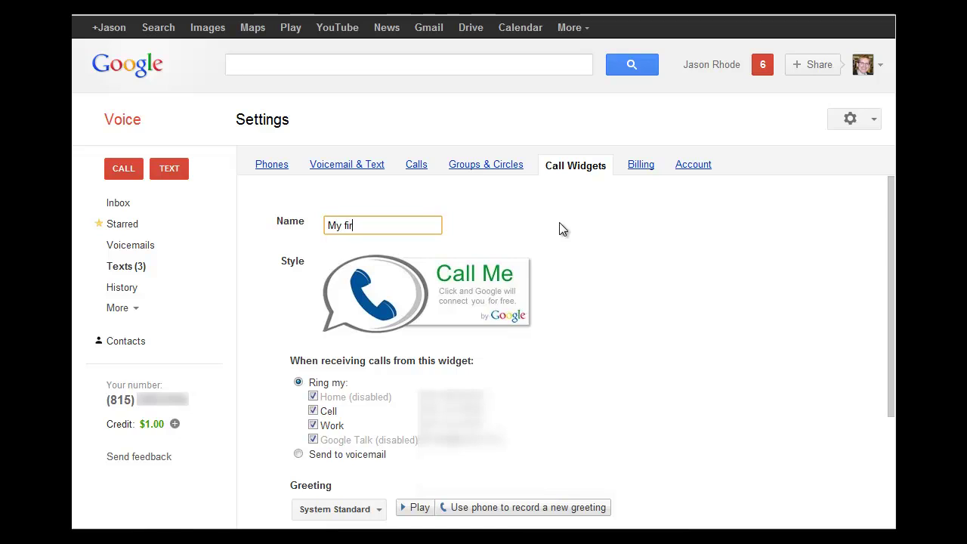
{"action": "type", "text": "st Widget"}
{"action": "left_click", "coordinate": [655, 268]}
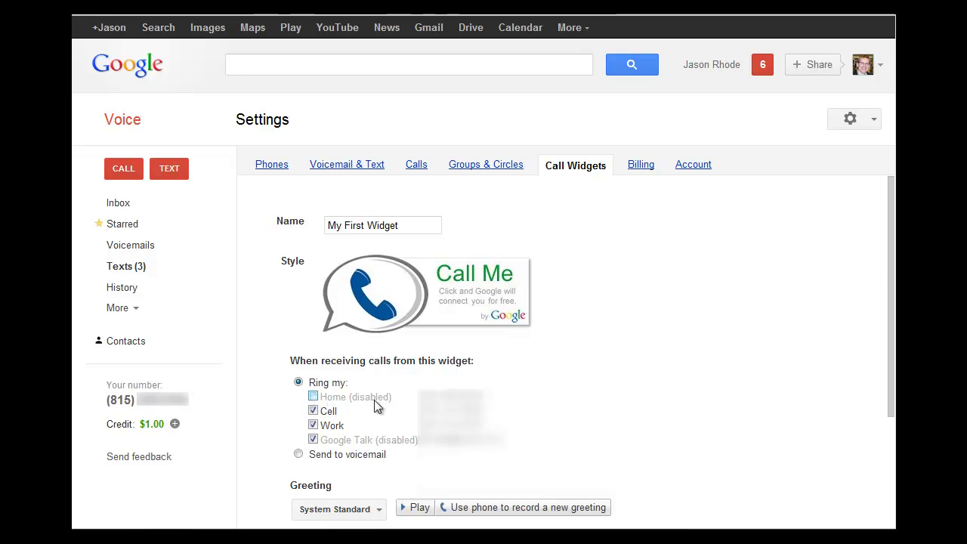
Step: Exclude Google Talk so the widget rings only Cell and Work, keeping the System Standard greeting
{"action": "left_click", "coordinate": [317, 438]}
{"action": "left_click", "coordinate": [378, 512]}
{"action": "left_click", "coordinate": [381, 514]}
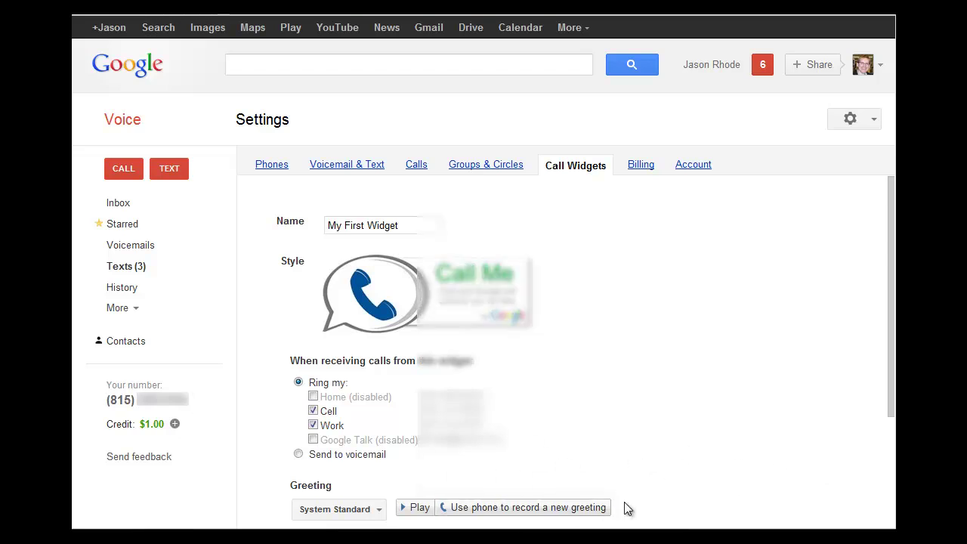
{"action": "left_click_drag", "start_coordinate": [890, 396], "coordinate": [891, 518]}
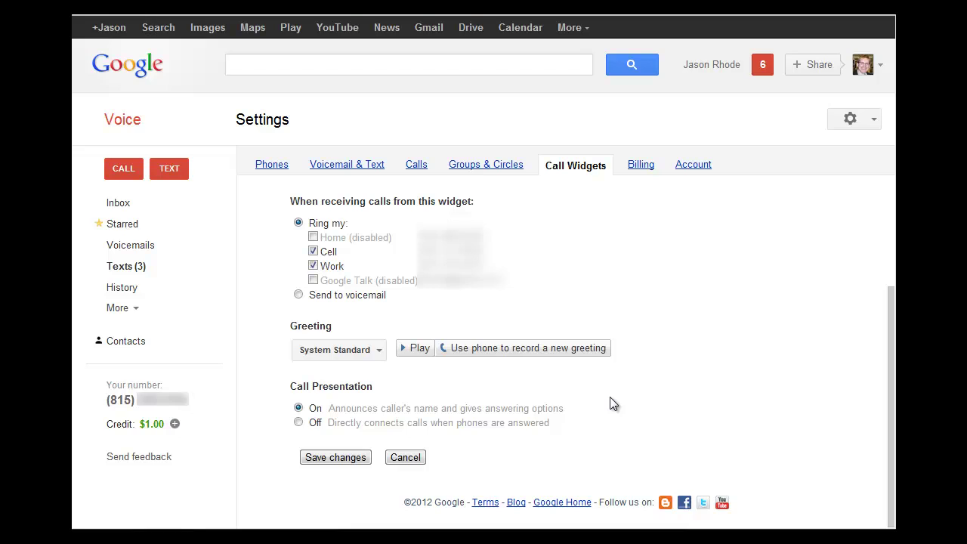
Step: Save My First Widget, then select and copy its embed code
{"action": "left_click", "coordinate": [328, 457]}
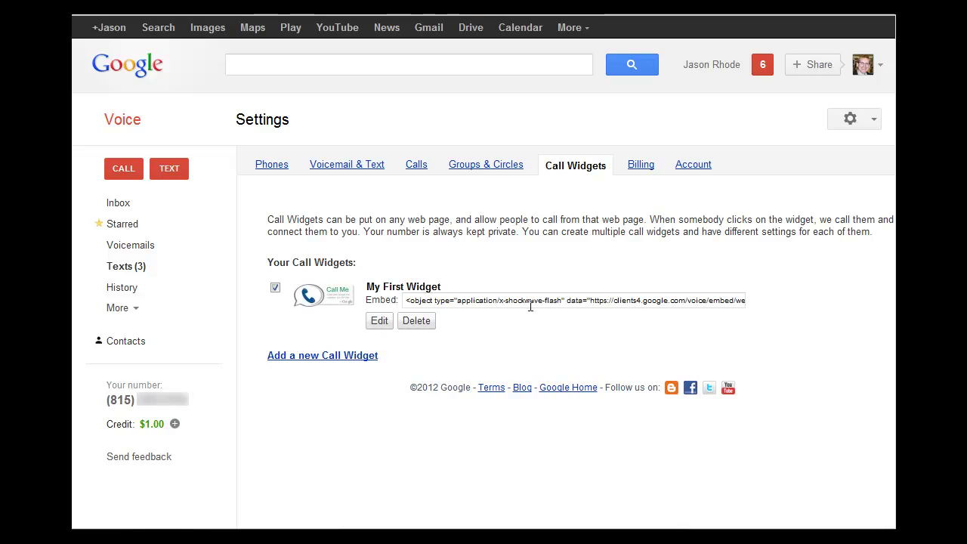
{"action": "left_click", "coordinate": [411, 299]}
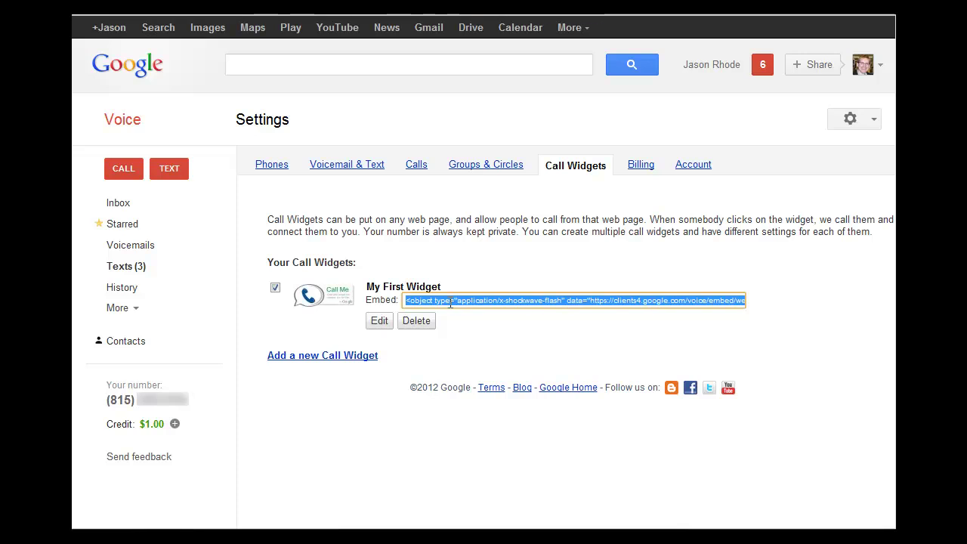
{"action": "right_click", "coordinate": [448, 302]}
{"action": "left_click", "coordinate": [519, 366]}
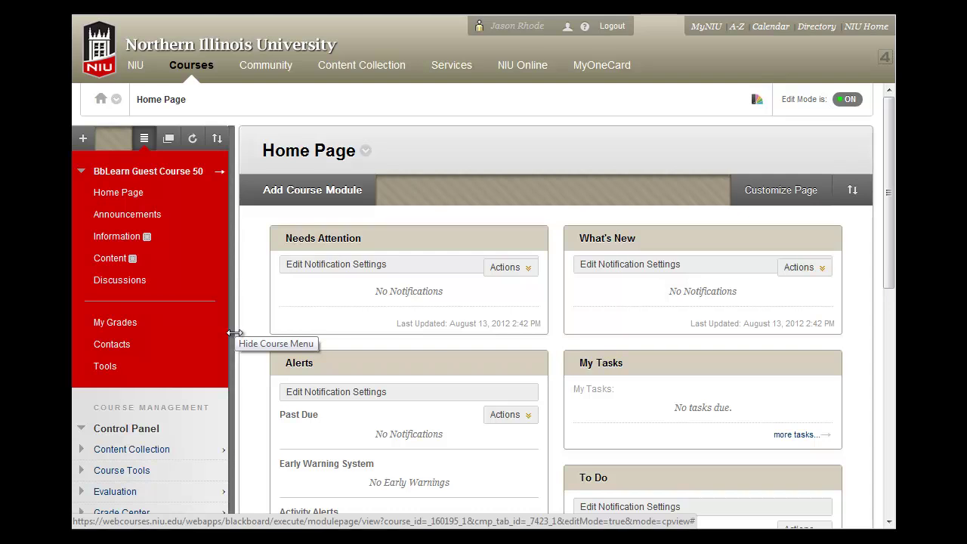
Step: In the course's Information area, choose Build Content > Item
{"action": "left_click", "coordinate": [125, 240]}
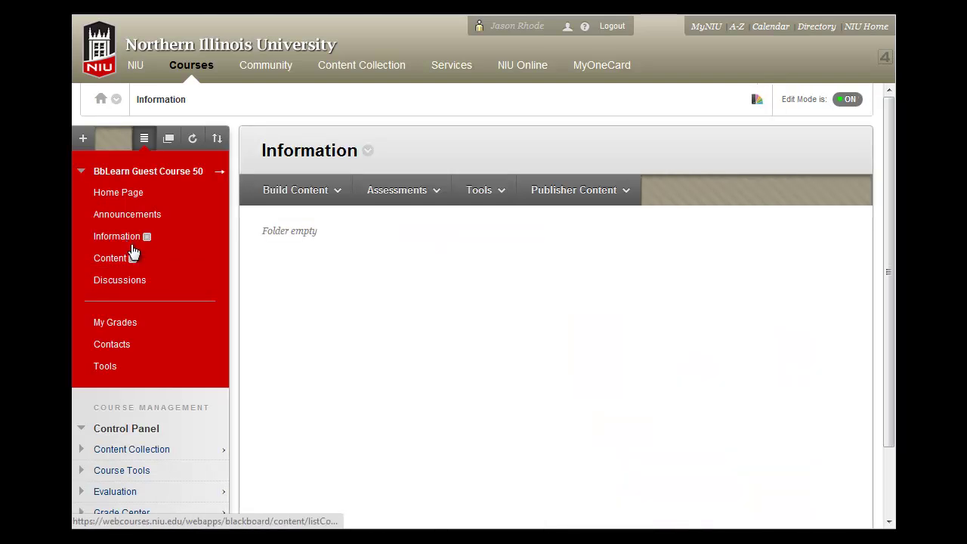
{"action": "left_click", "coordinate": [332, 190]}
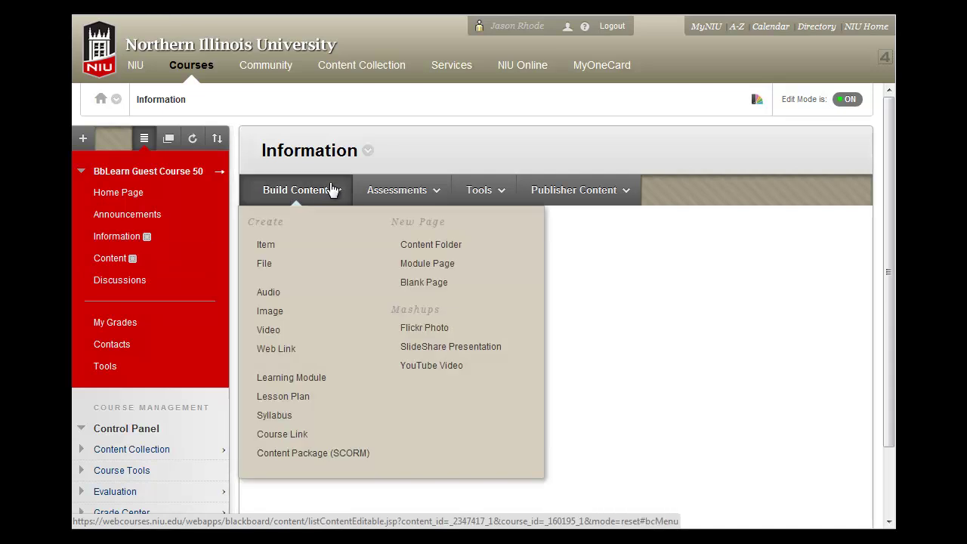
{"action": "left_click", "coordinate": [290, 247]}
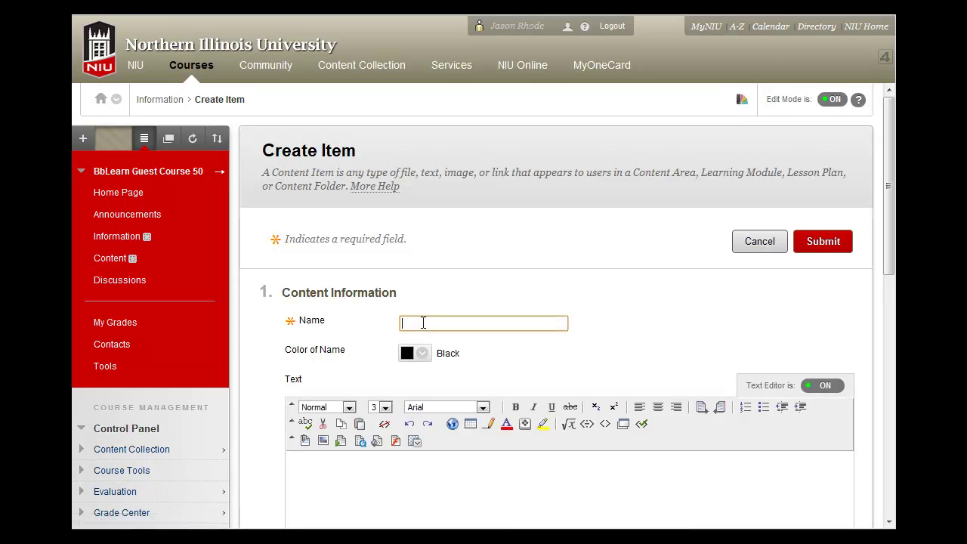
Step: Fill in 'Call Your Instructor' as the item name and place the caret in the Text body
{"action": "type", "text": "Co"}
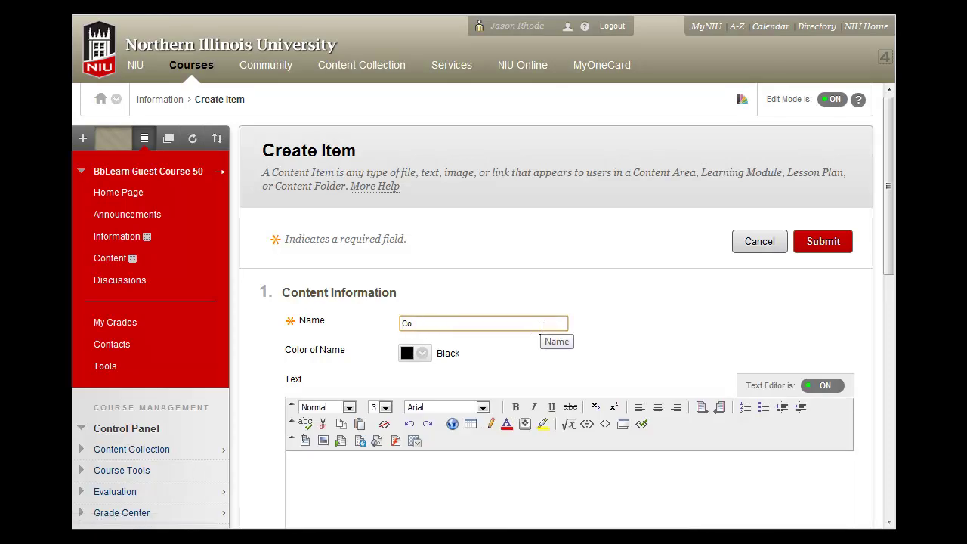
{"action": "type", "text": "ll"}
{"action": "key", "text": "Down"}
{"action": "key", "text": "Return"}
{"action": "left_click", "coordinate": [647, 464]}
{"action": "scroll", "coordinate": [648, 462], "scroll_direction": "down", "scroll_amount": 1}
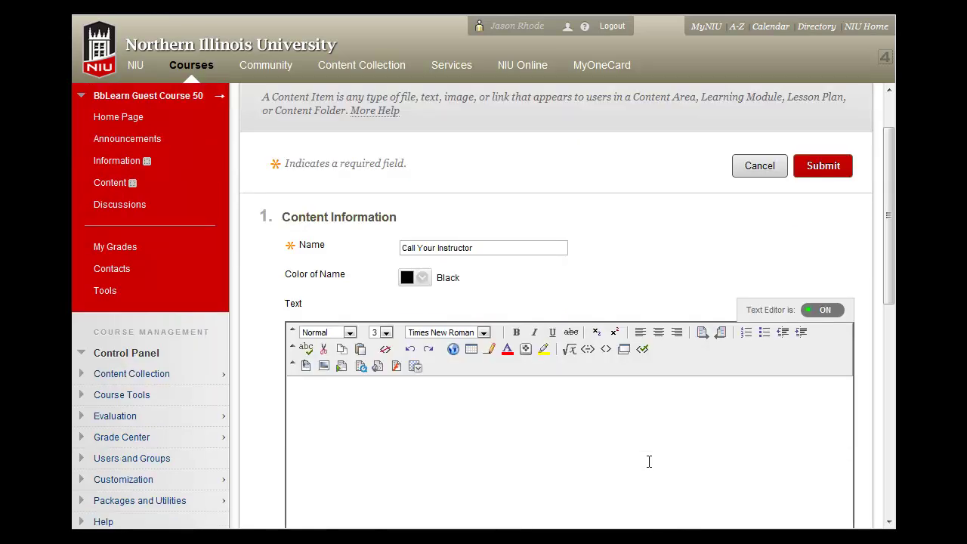
{"action": "scroll", "coordinate": [649, 461], "scroll_direction": "down", "scroll_amount": 1}
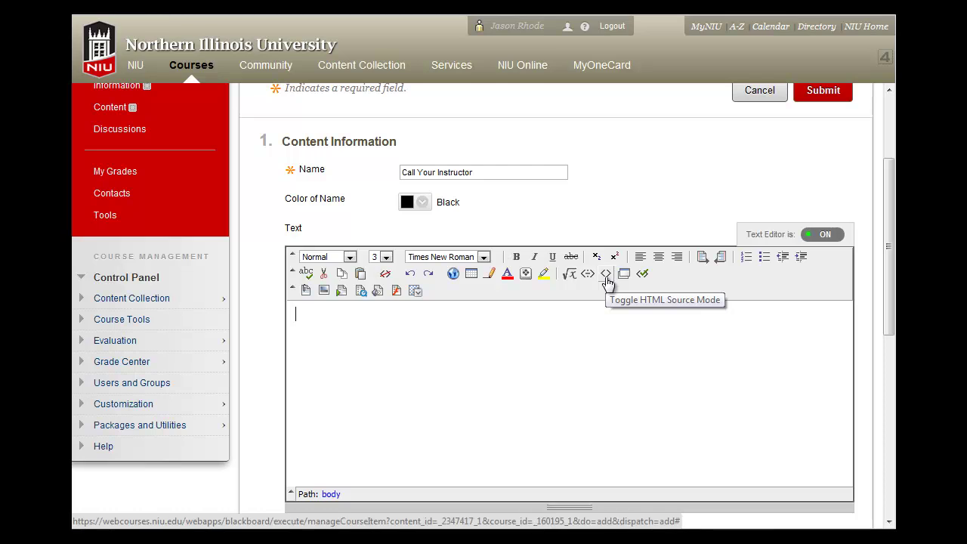
Step: In HTML source mode, replace the &nbsp; placeholder with the pasted Google Voice embed code
{"action": "left_click", "coordinate": [605, 275]}
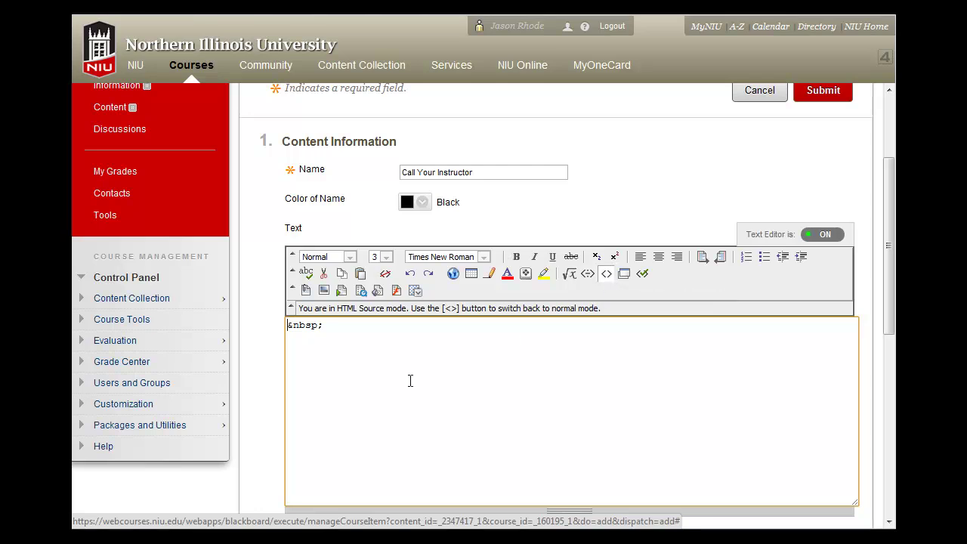
{"action": "left_click_drag", "start_coordinate": [338, 327], "coordinate": [287, 326]}
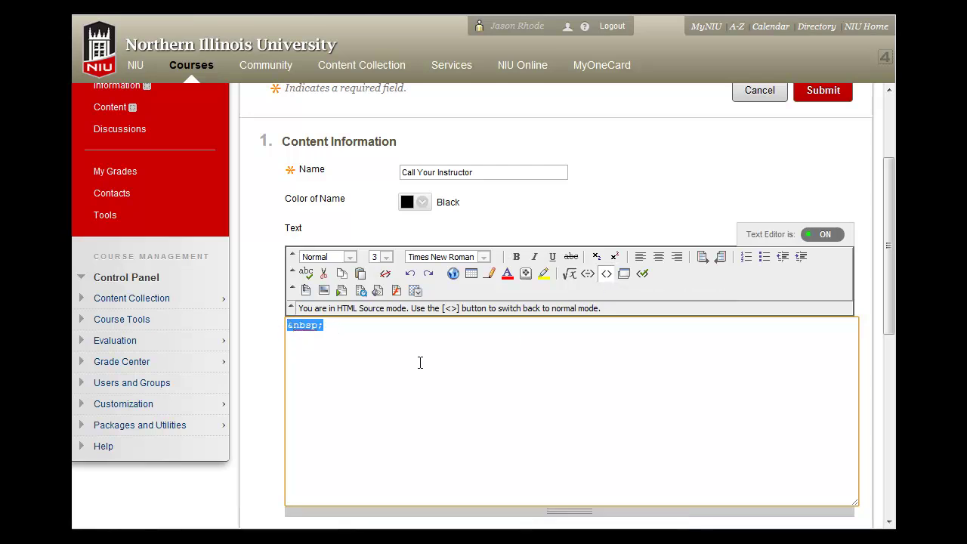
{"action": "key", "text": "BackSpace"}
{"action": "right_click", "coordinate": [295, 326]}
{"action": "left_click", "coordinate": [358, 405]}
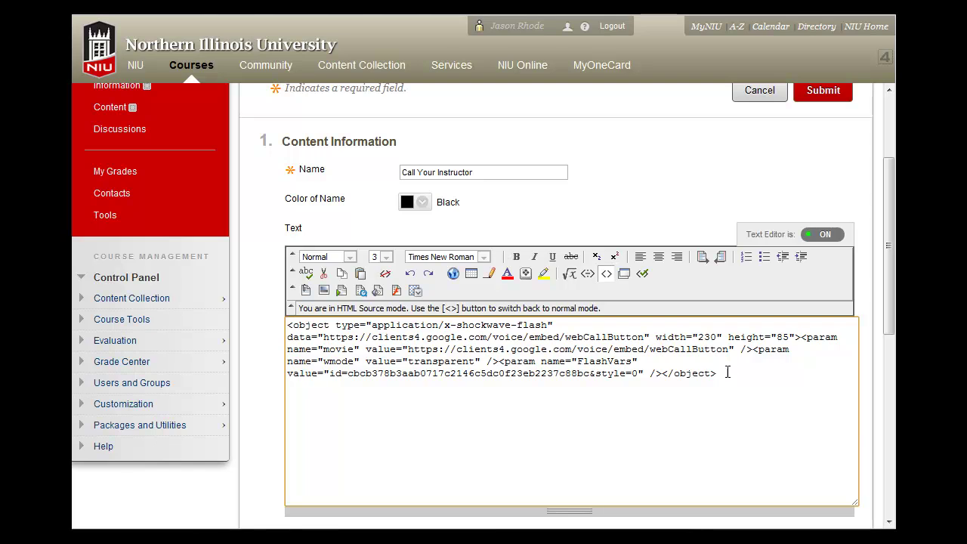
{"action": "scroll", "coordinate": [730, 374], "scroll_direction": "down", "scroll_amount": 8}
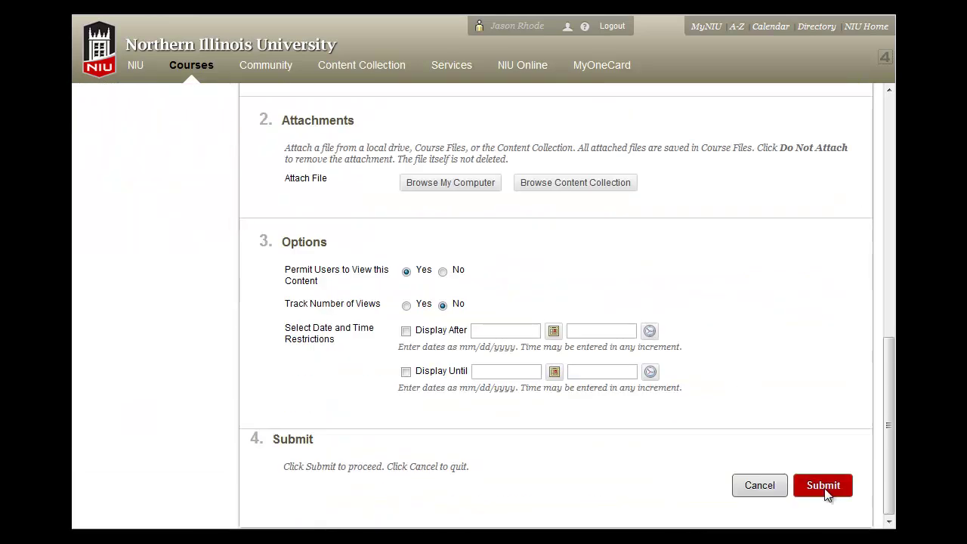
Step: Submit the Call Your Instructor item and turn Edit Mode off to view it as students
{"action": "left_click", "coordinate": [823, 487]}
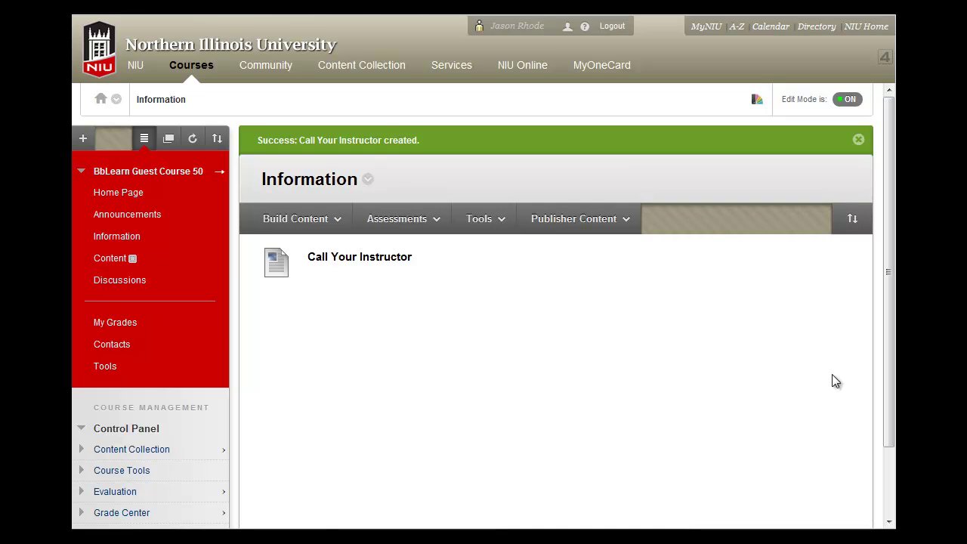
{"action": "left_click", "coordinate": [847, 100]}
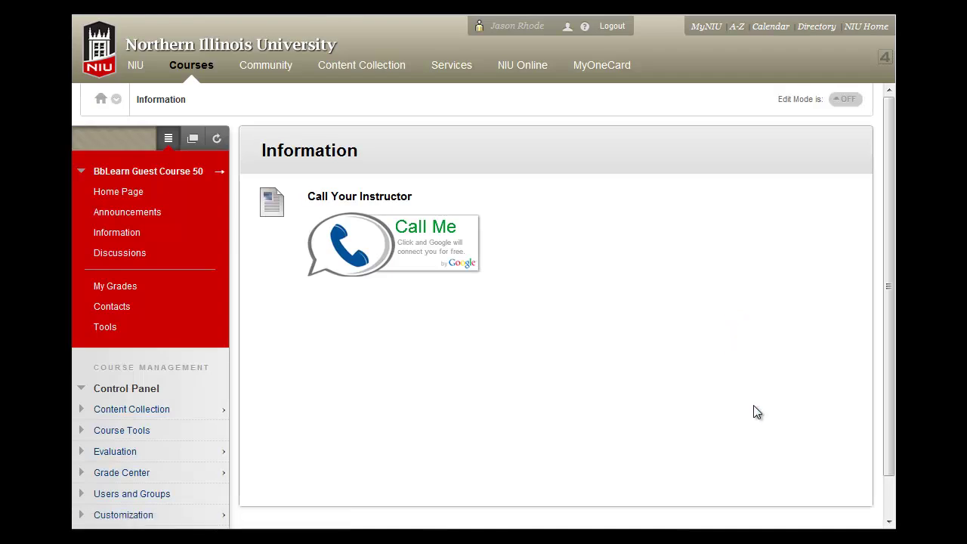
Step: Expand the Call Me widget's caller form and enter the caller's name
{"action": "left_click", "coordinate": [400, 267]}
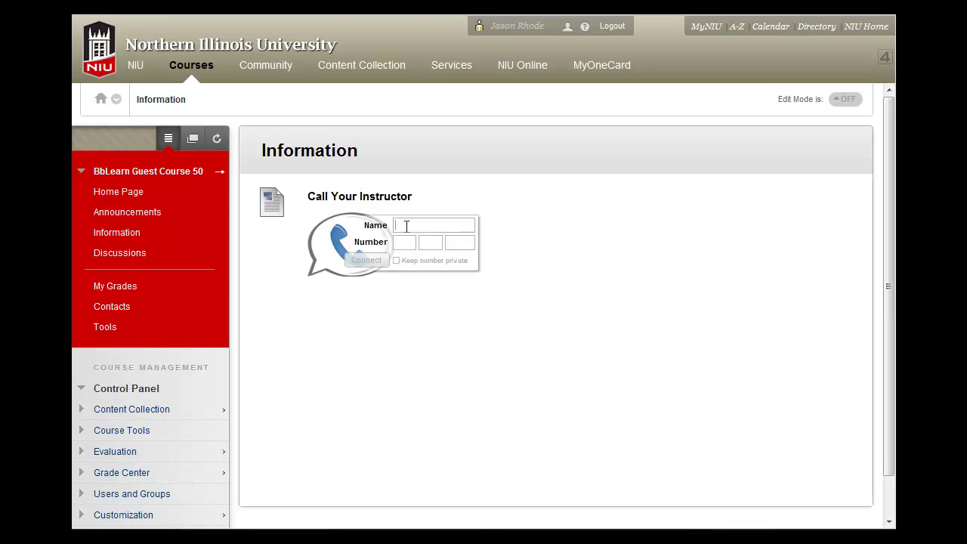
{"action": "type", "text": "Jason"}
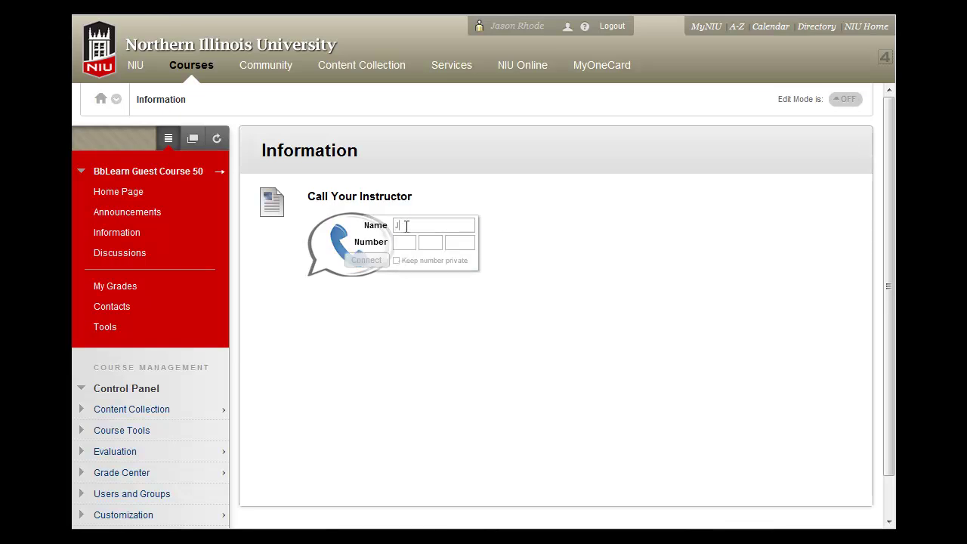